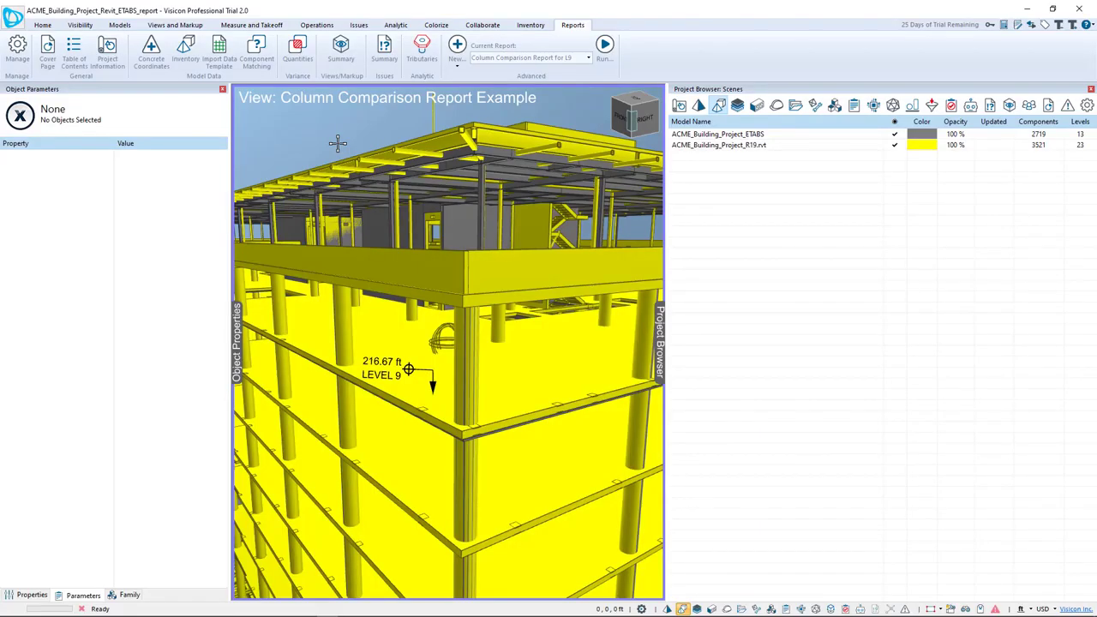
# Select the ETABS and Revit R19 models, then pick structural column C-3 in the view.
pyautogui.click(742, 135)
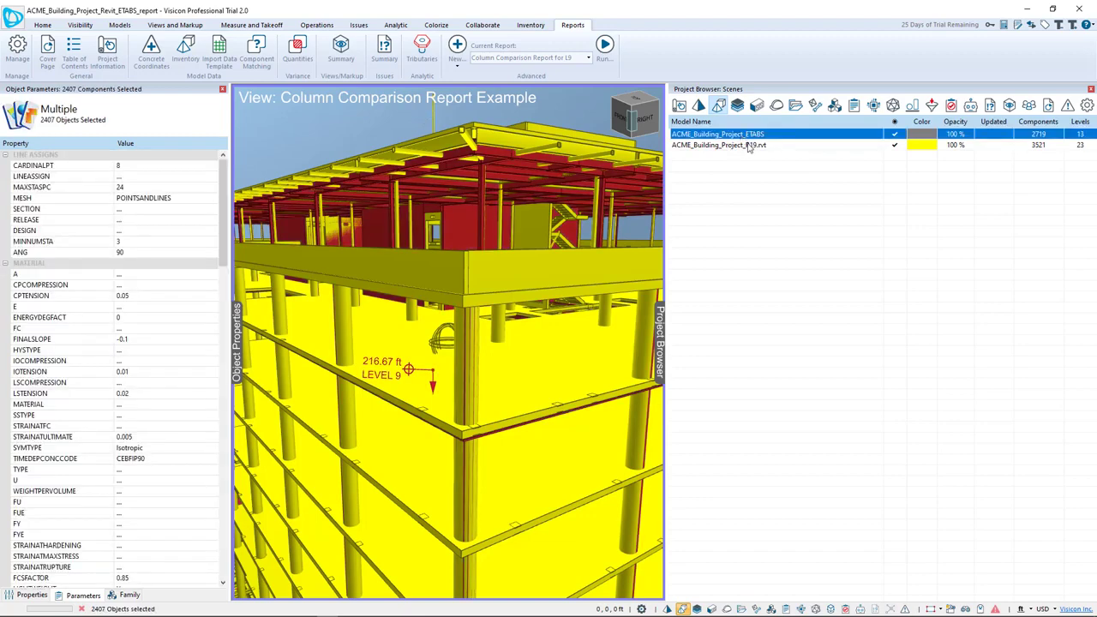
pyautogui.click(748, 146)
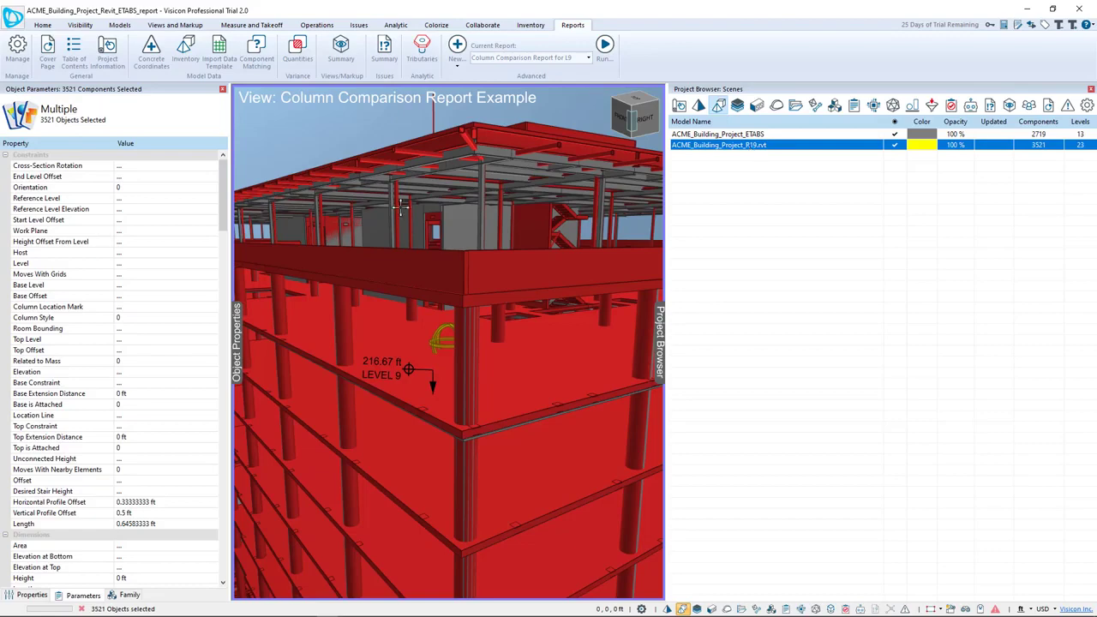
pyautogui.click(474, 340)
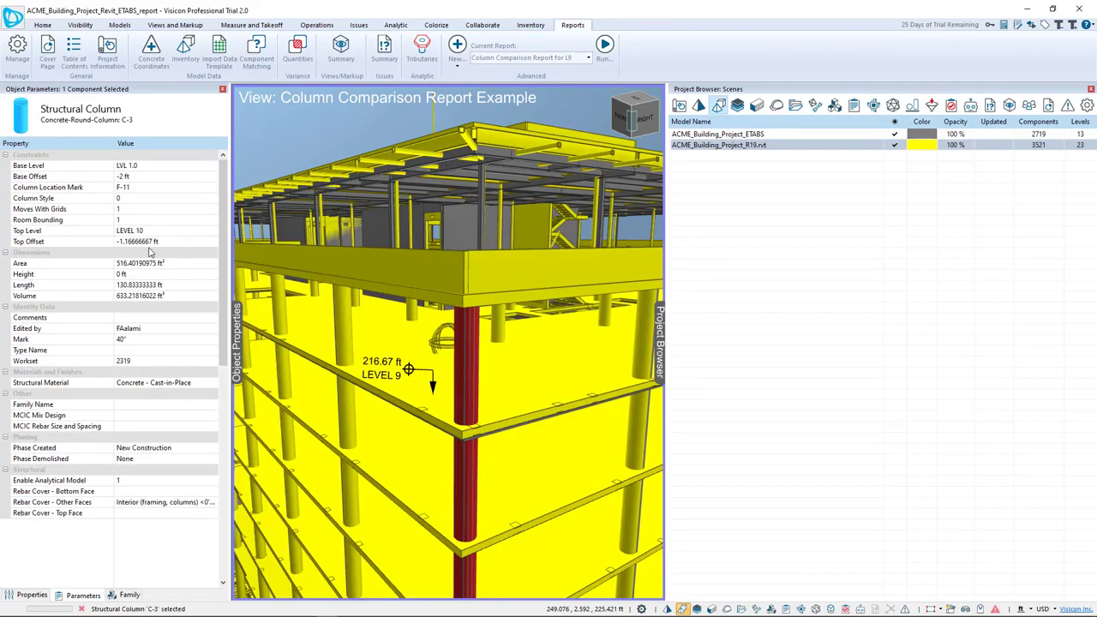
# Review column C-3's Properties, Parameters and Family tabs.
pyautogui.click(31, 598)
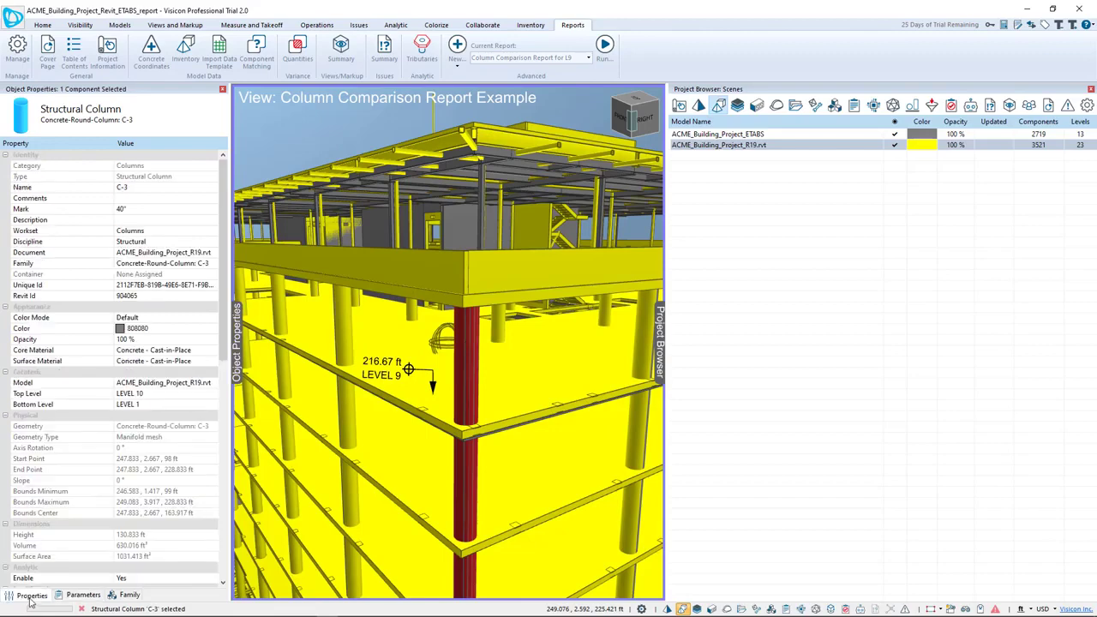
pyautogui.click(83, 595)
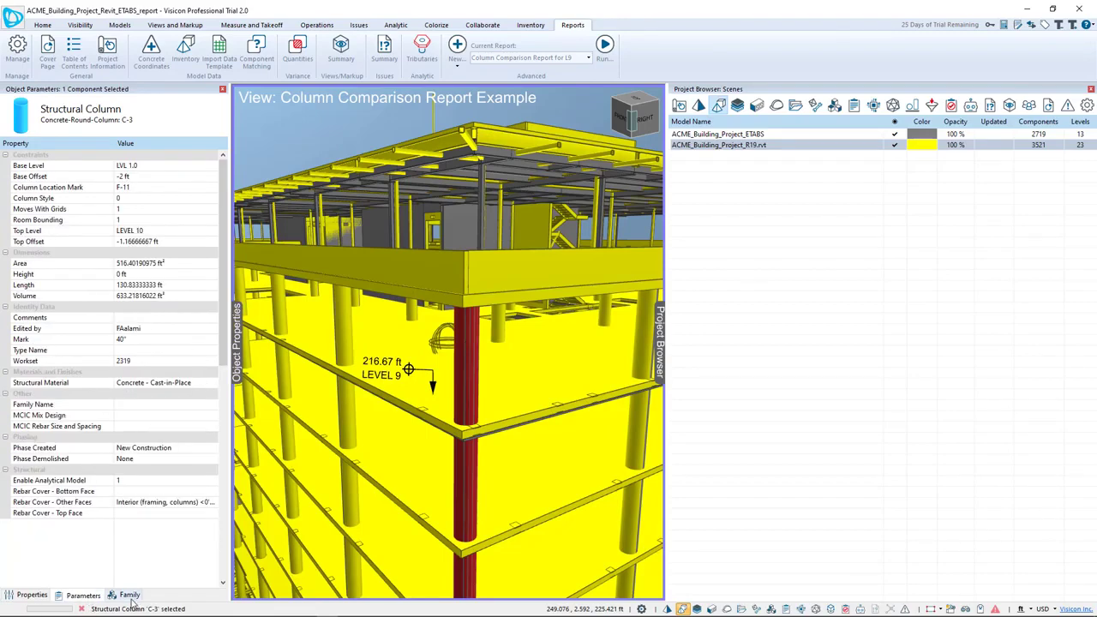
pyautogui.click(132, 597)
pyautogui.click(88, 597)
pyautogui.click(43, 597)
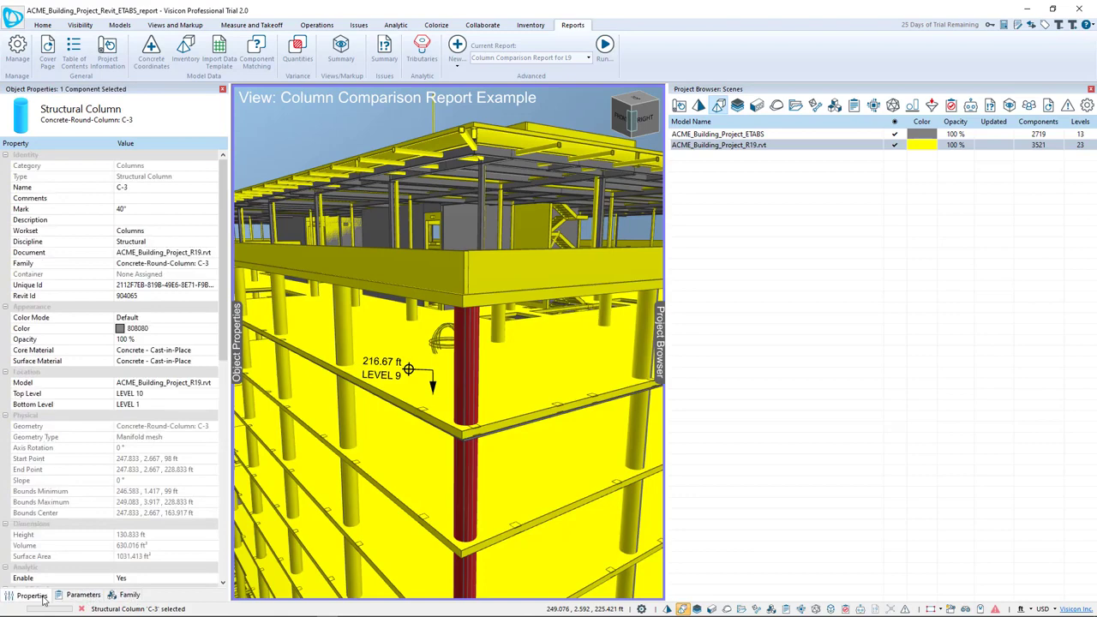
# Create a Component Matching report, enlarge its Property grid, and review the inputs and Variables To Show.
pyautogui.click(455, 57)
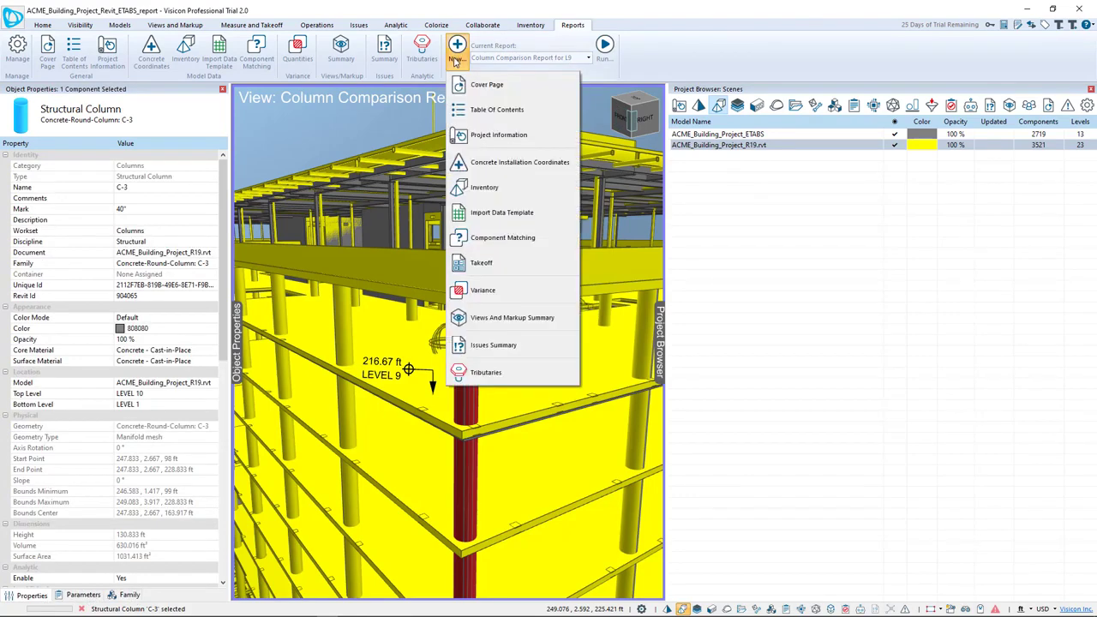
pyautogui.click(475, 240)
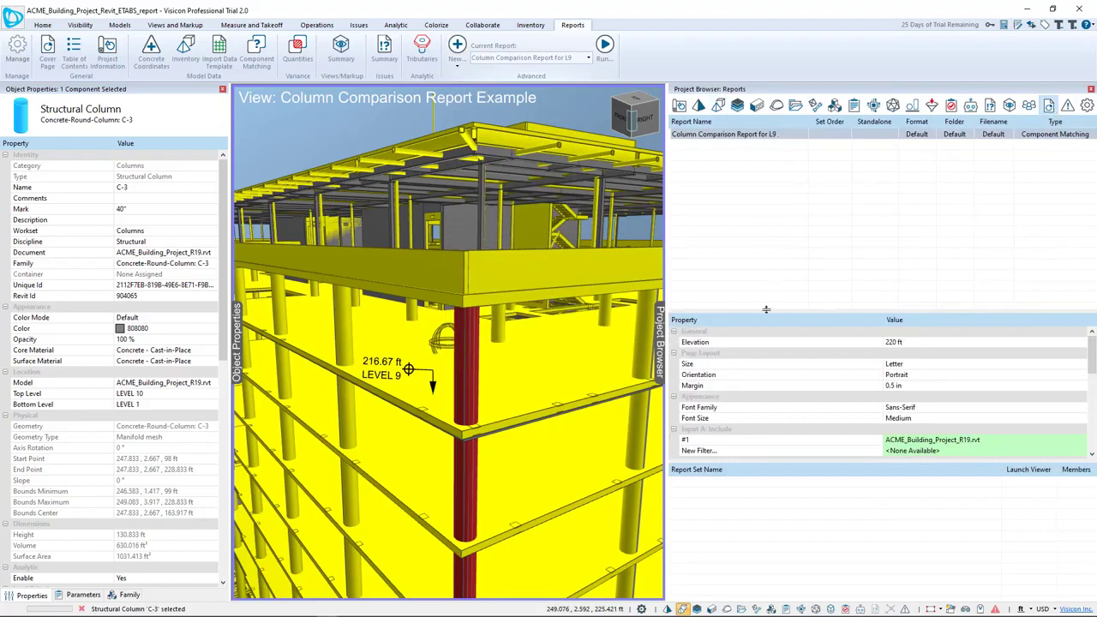
pyautogui.moveTo(766, 309); pyautogui.dragTo(775, 189)
pyautogui.moveTo(808, 321); pyautogui.dragTo(786, 499)
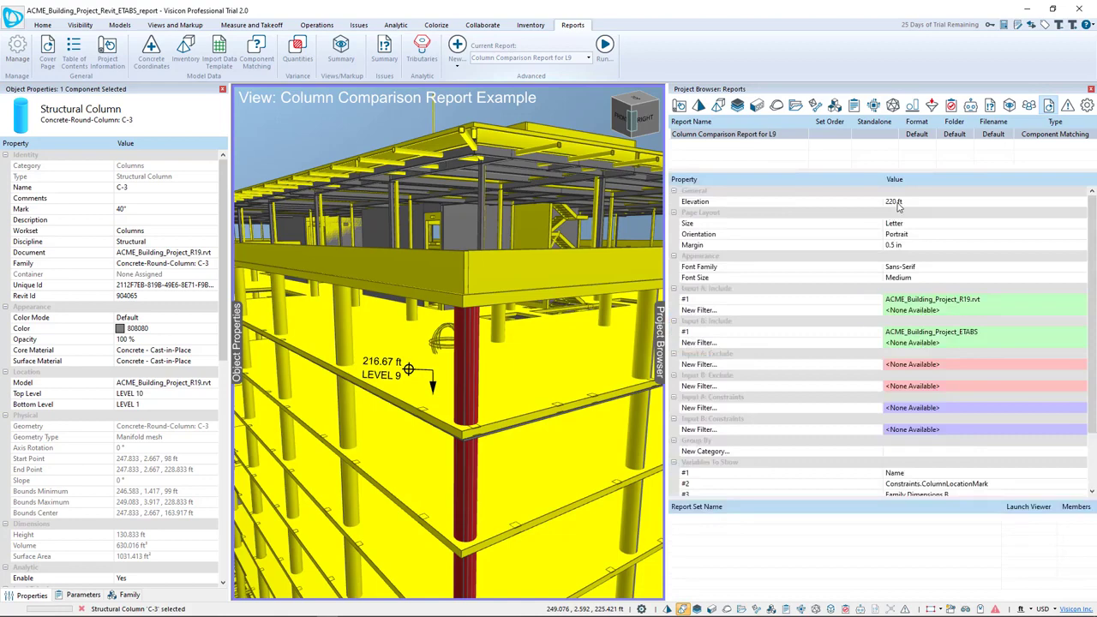
pyautogui.scroll(-1, 913, 292)
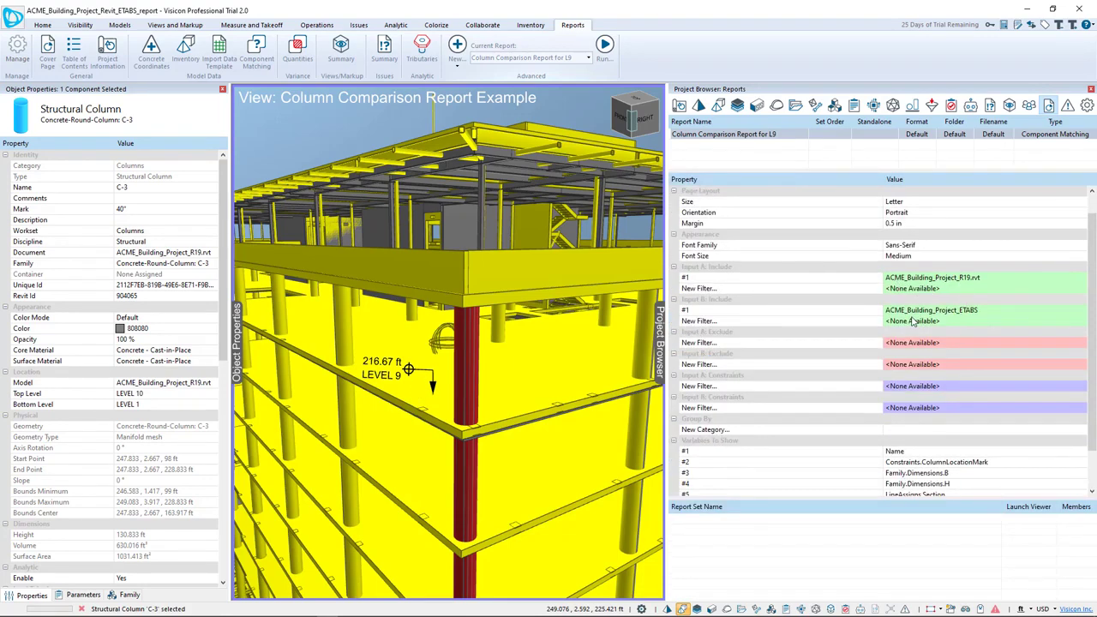
pyautogui.scroll(-2, 951, 319)
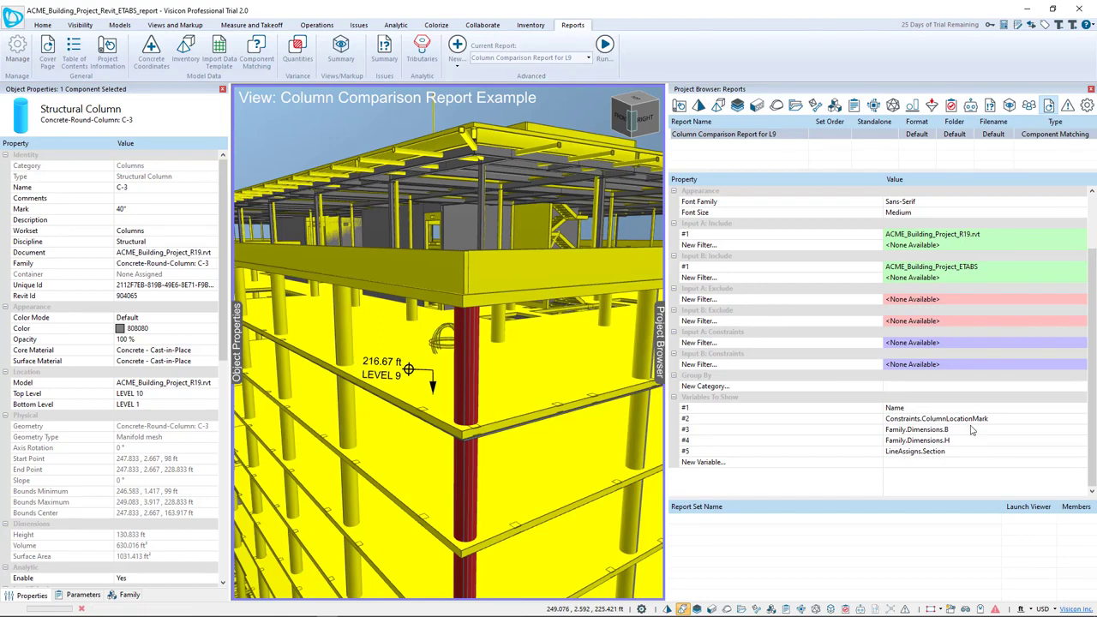
# Run the report to Excel and rename the two group headers to 'Revit' and 'ETABS'.
pyautogui.click(608, 53)
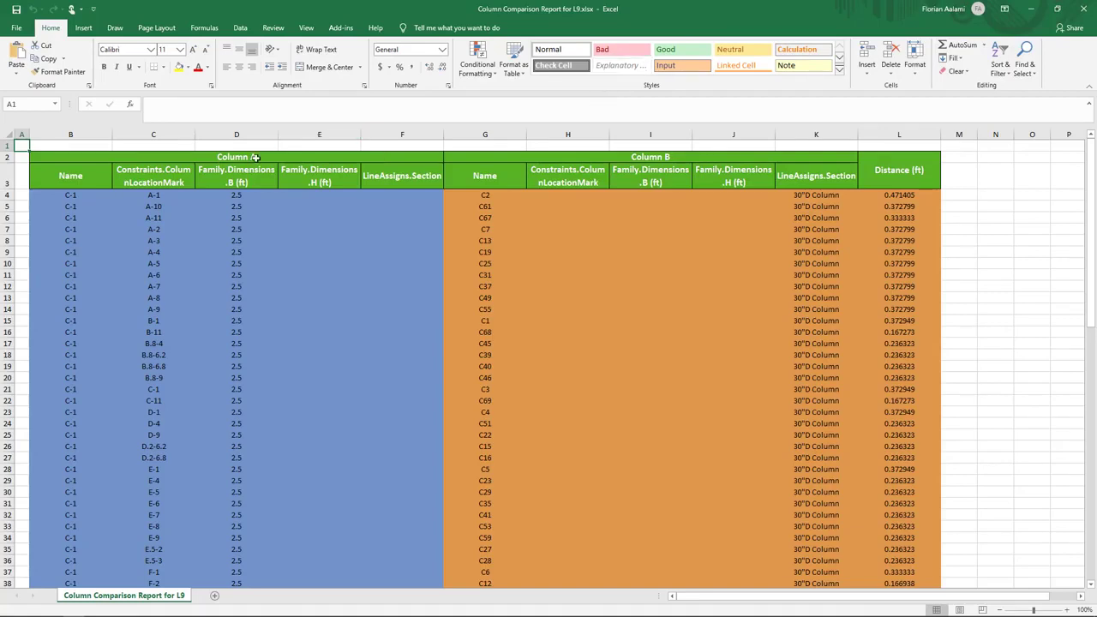
pyautogui.click(255, 158)
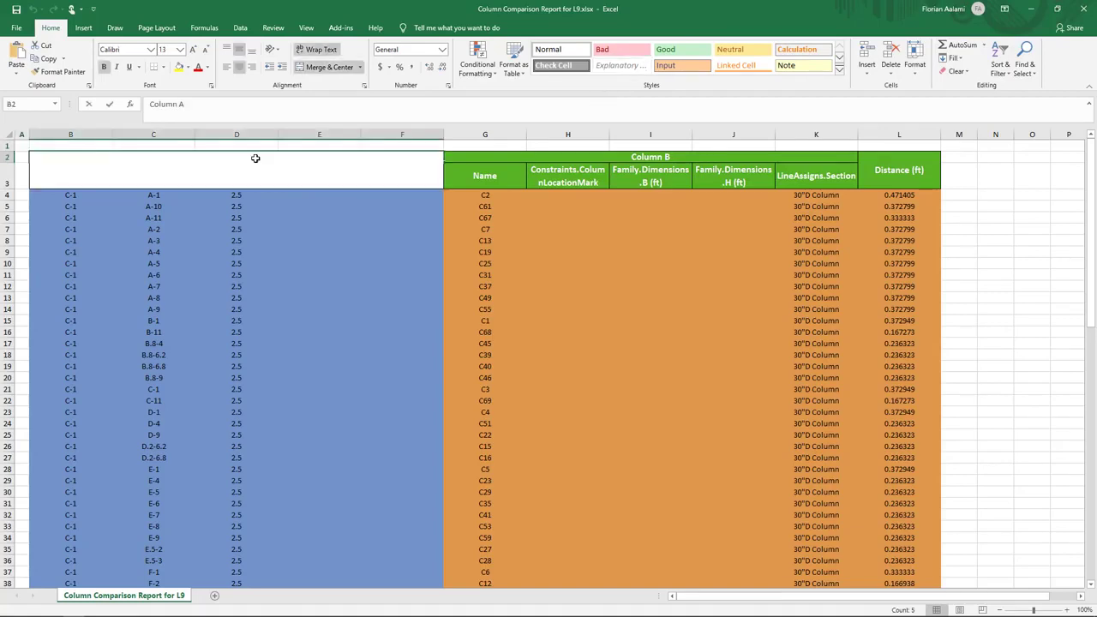
pyautogui.write('Revit')
pyautogui.press('Return')
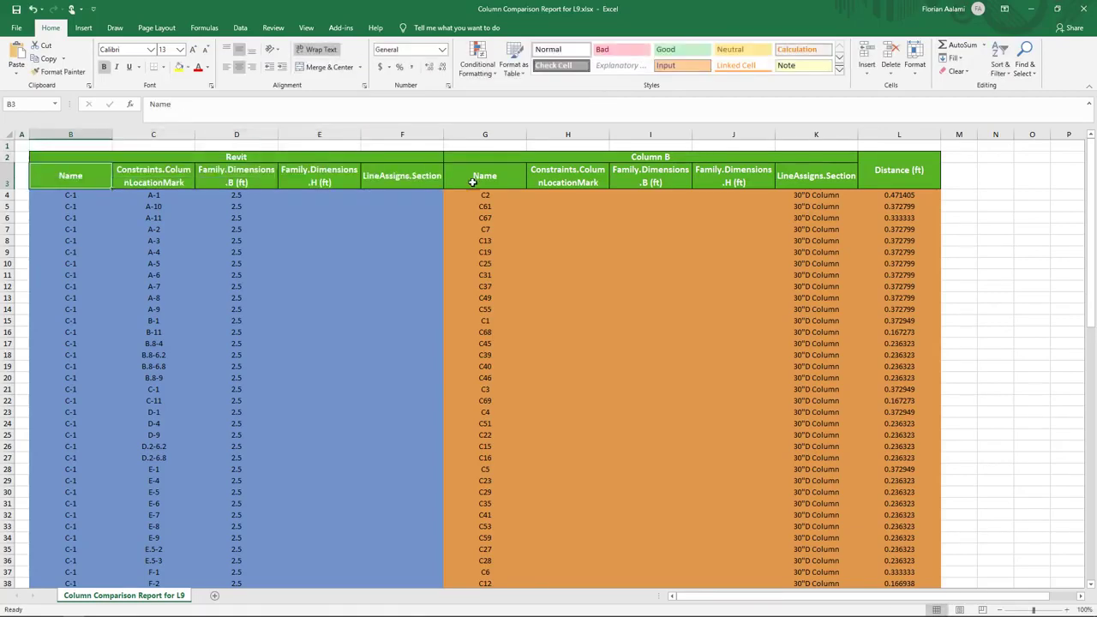
pyautogui.click(656, 158)
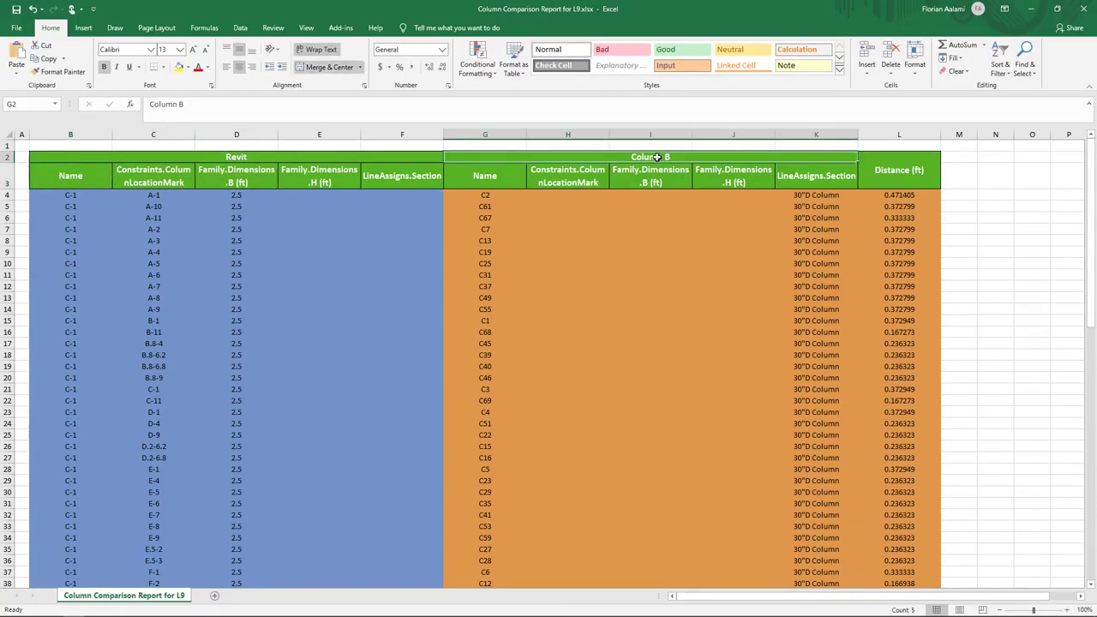
pyautogui.write('ETABS')
pyautogui.press('Return')
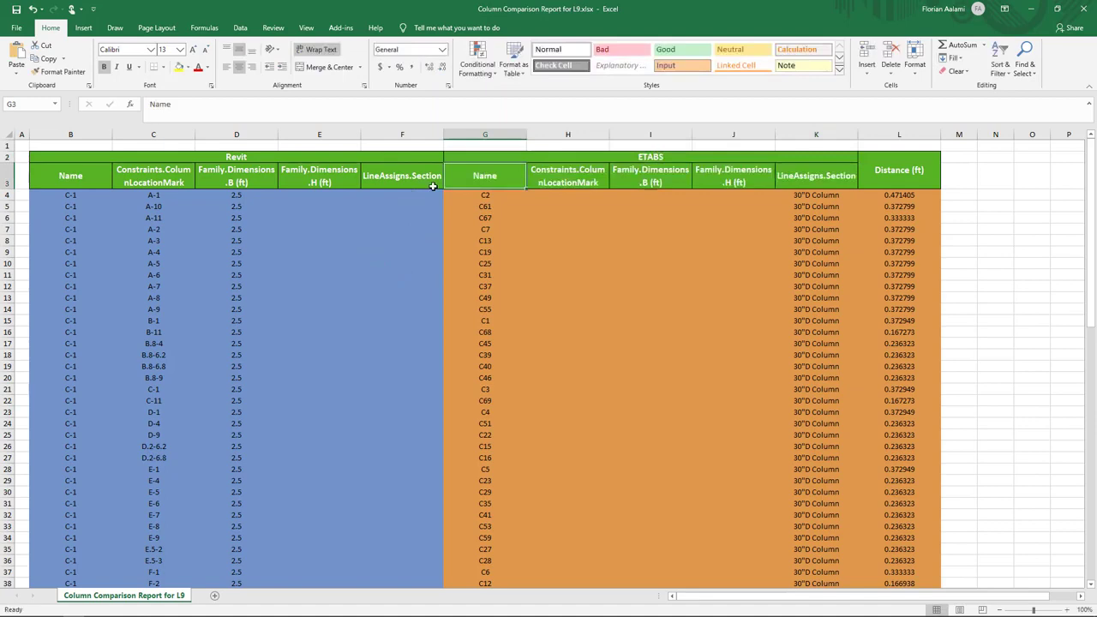
# Delete the empty Revit LineAssigns.Section column F.
pyautogui.click(420, 134)
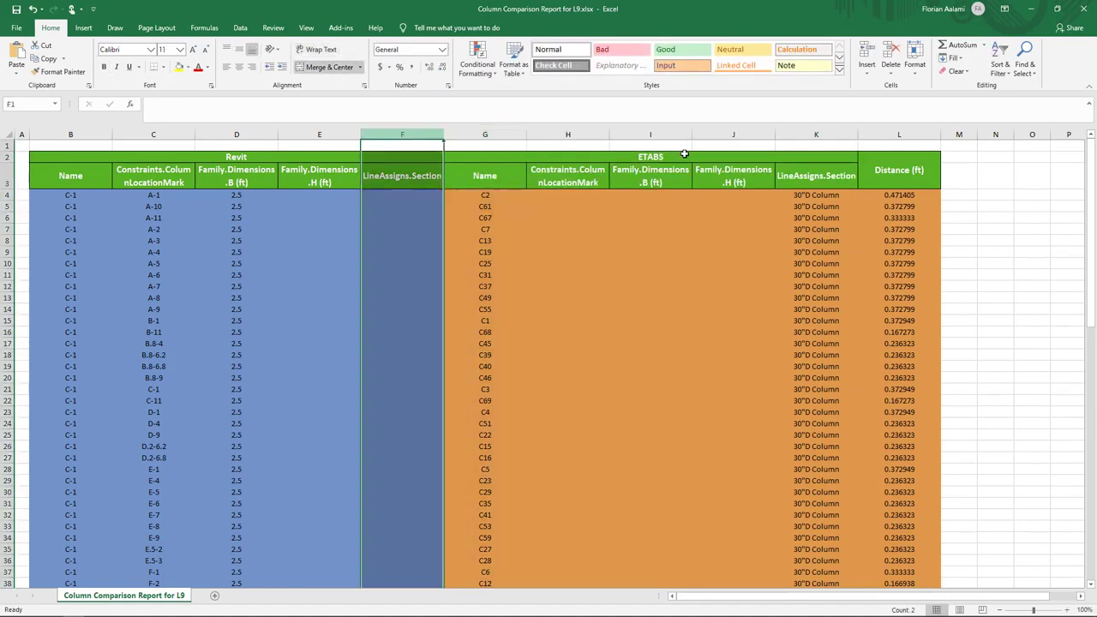
pyautogui.click(890, 69)
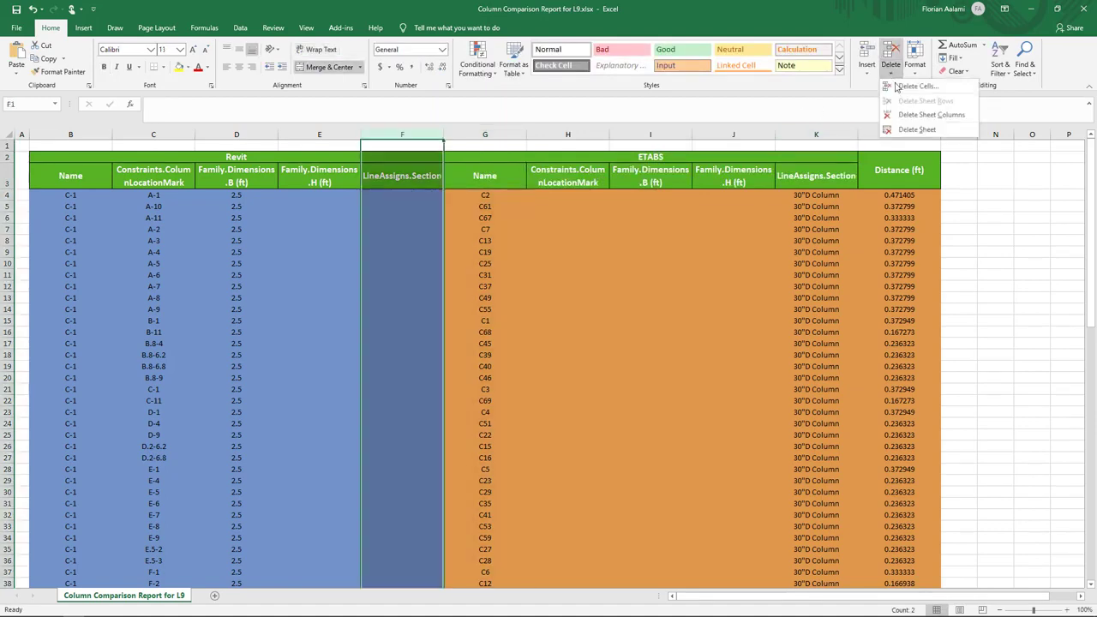
pyautogui.click(931, 114)
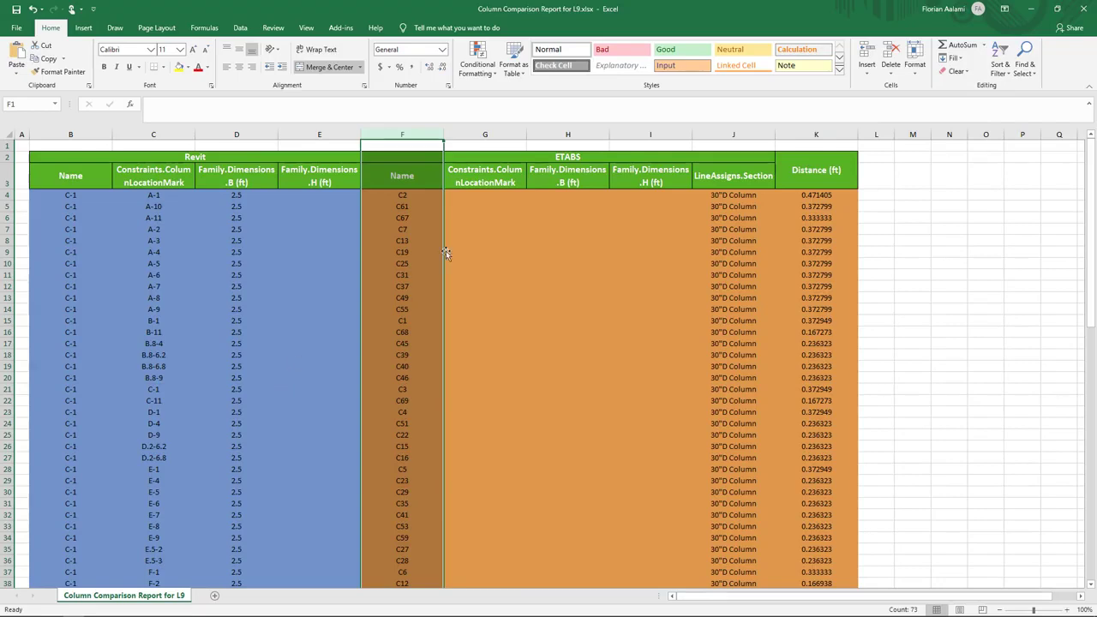
# Delete the three empty ETABS location mark and dimension columns G:I.
pyautogui.click(487, 134)
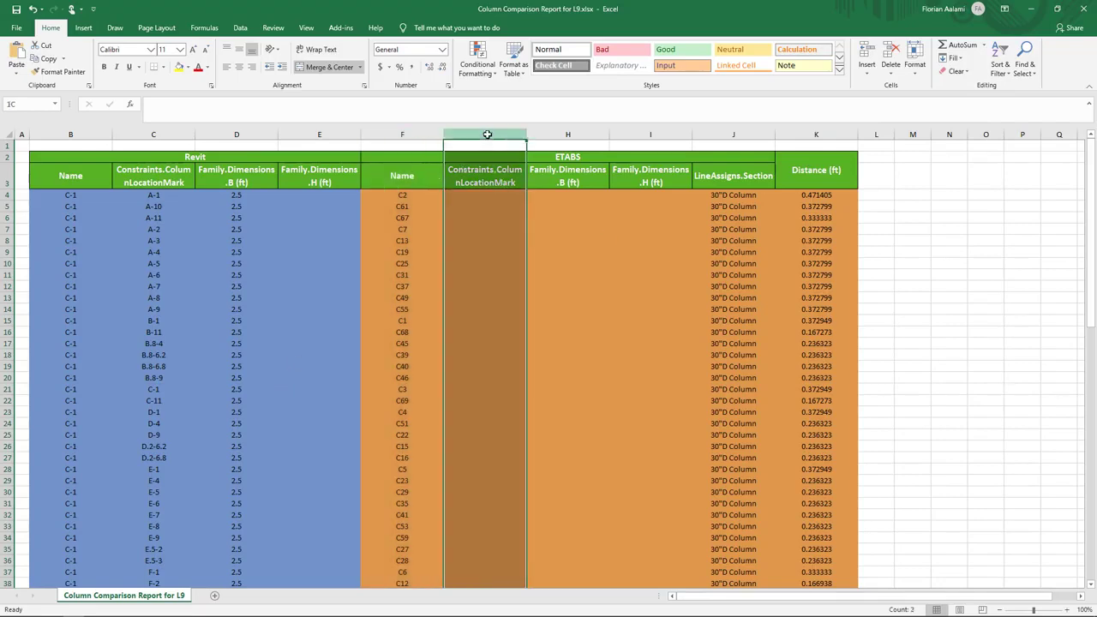
pyautogui.moveTo(487, 134); pyautogui.dragTo(650, 134)
pyautogui.click(891, 69)
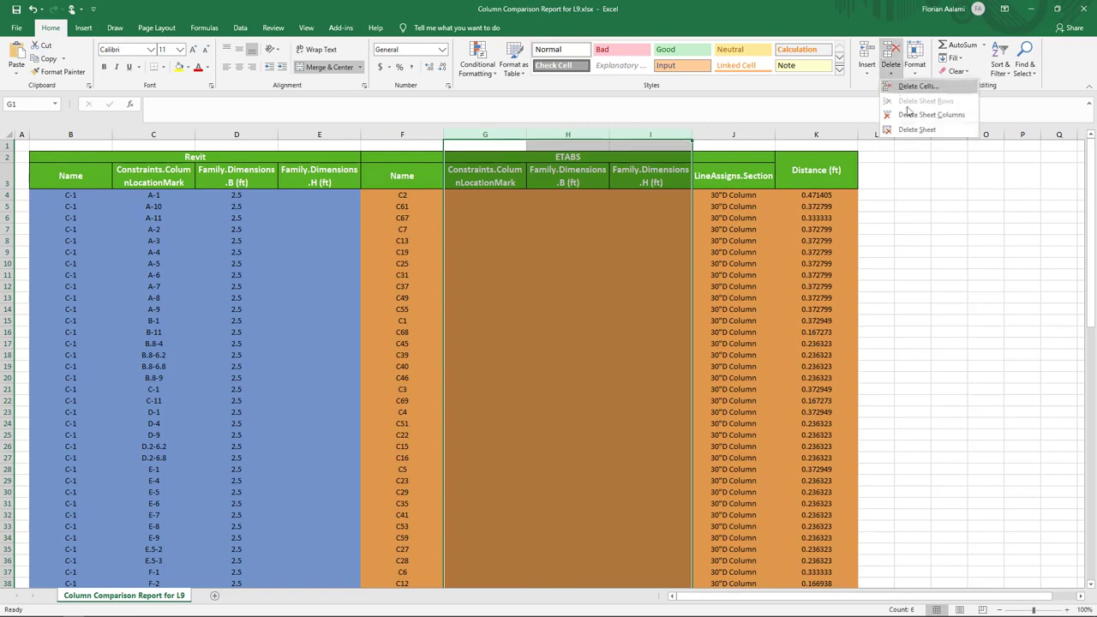
pyautogui.click(917, 114)
pyautogui.click(773, 297)
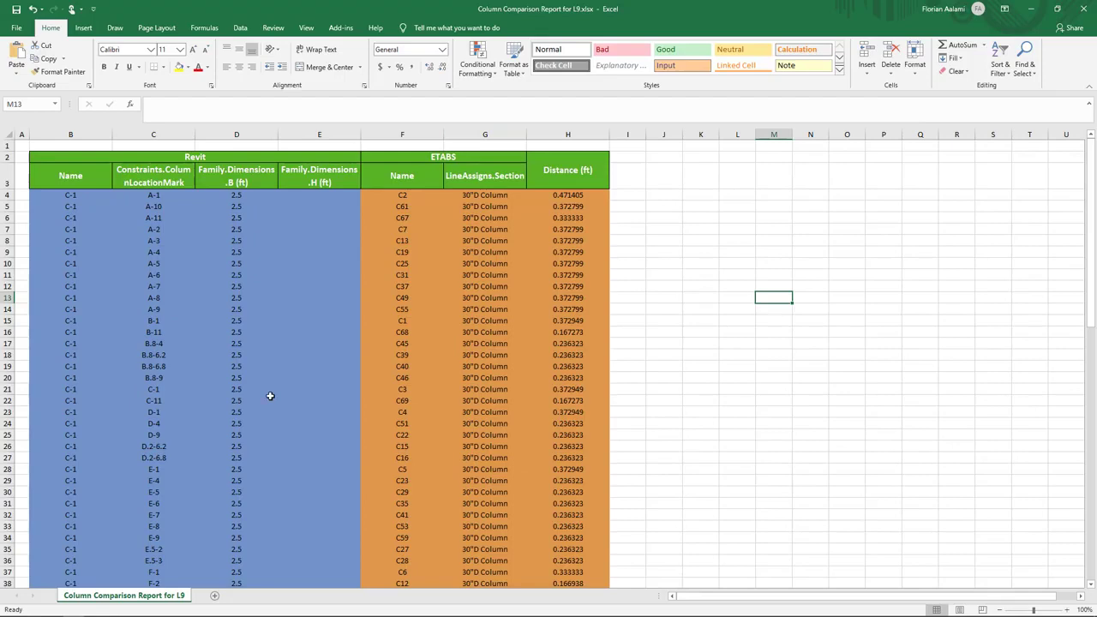
pyautogui.click(63, 254)
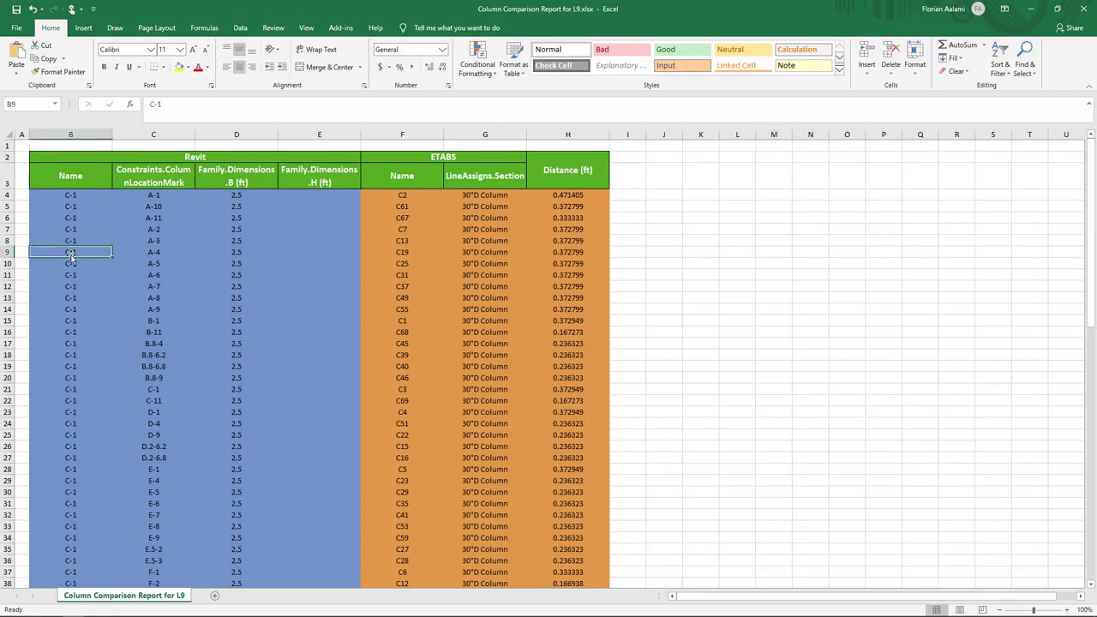
pyautogui.click(152, 252)
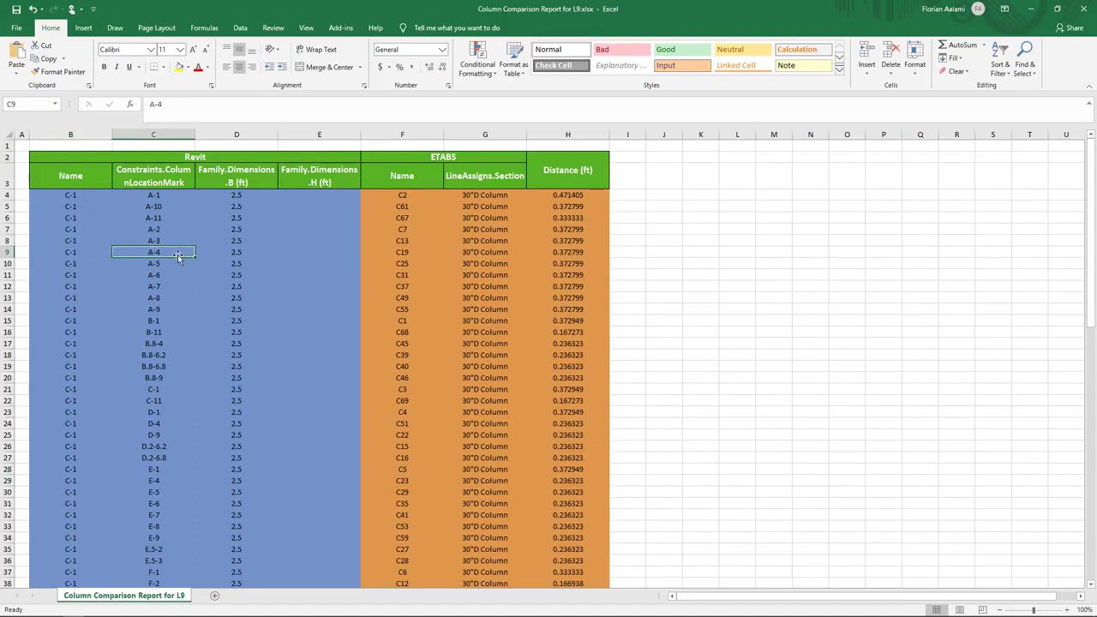
pyautogui.click(227, 254)
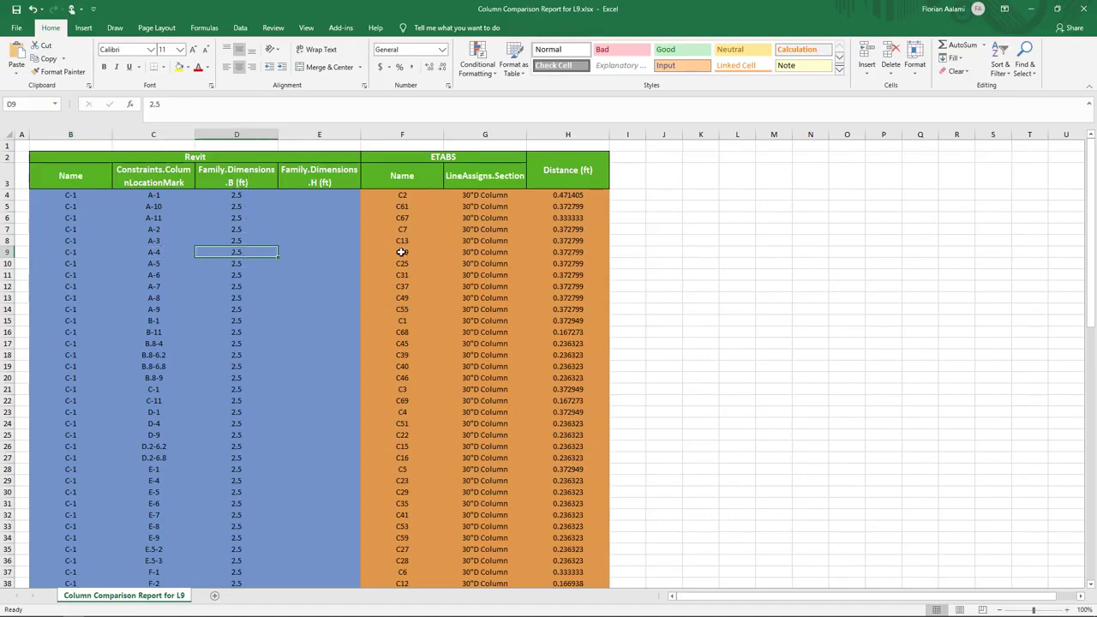
pyautogui.press('Right')
pyautogui.press('Right')
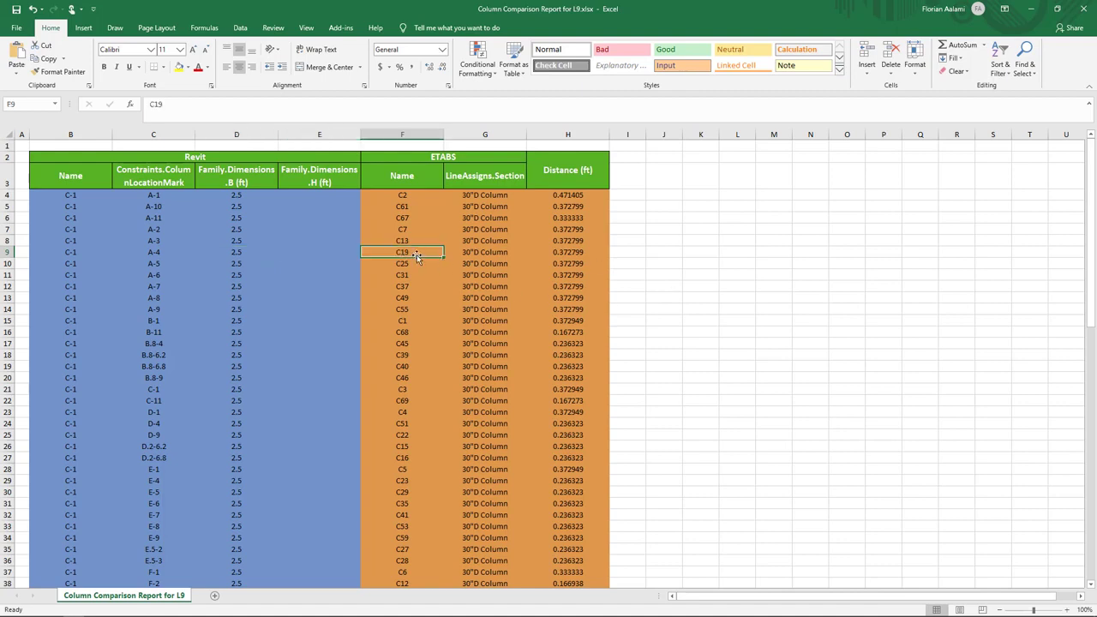
pyautogui.press('Right')
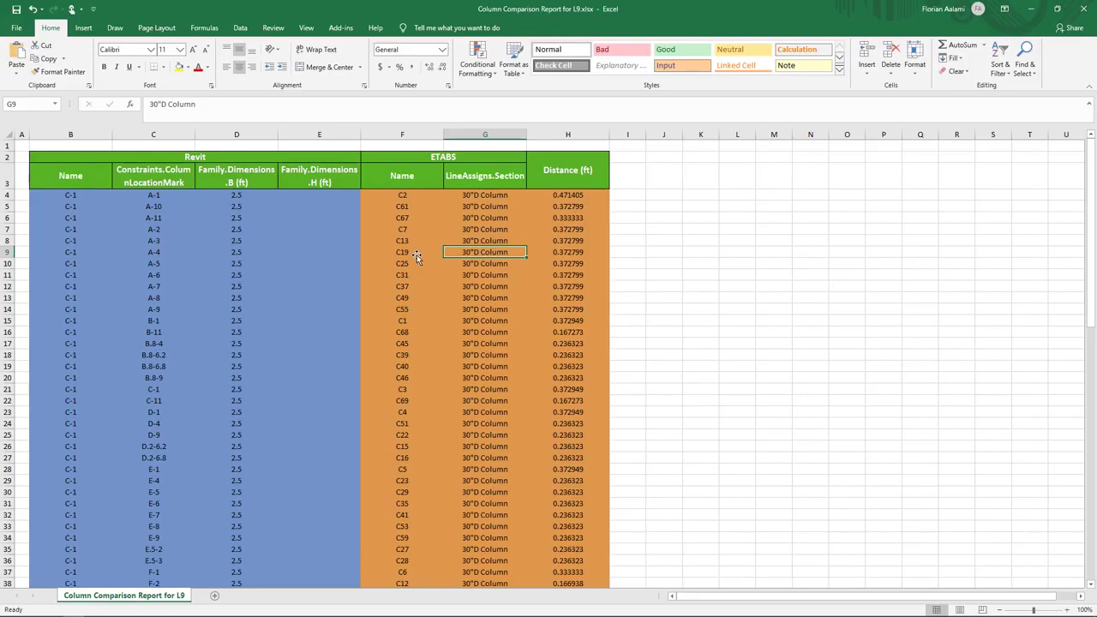
pyautogui.press('Right')
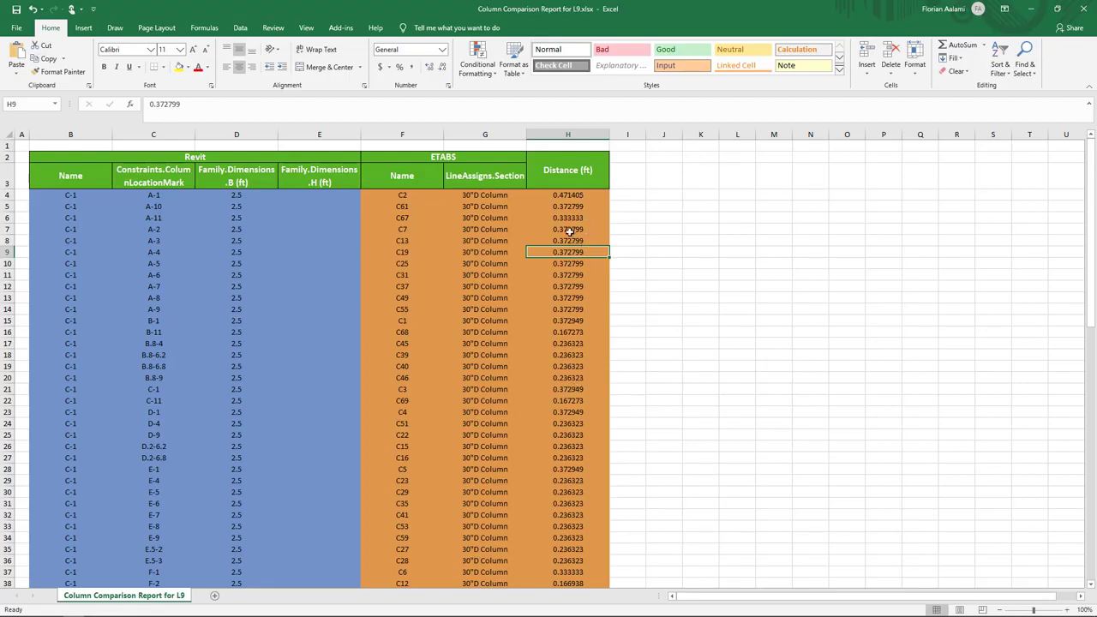
pyautogui.scroll(-6, 557, 343)
pyautogui.scroll(-1, 557, 344)
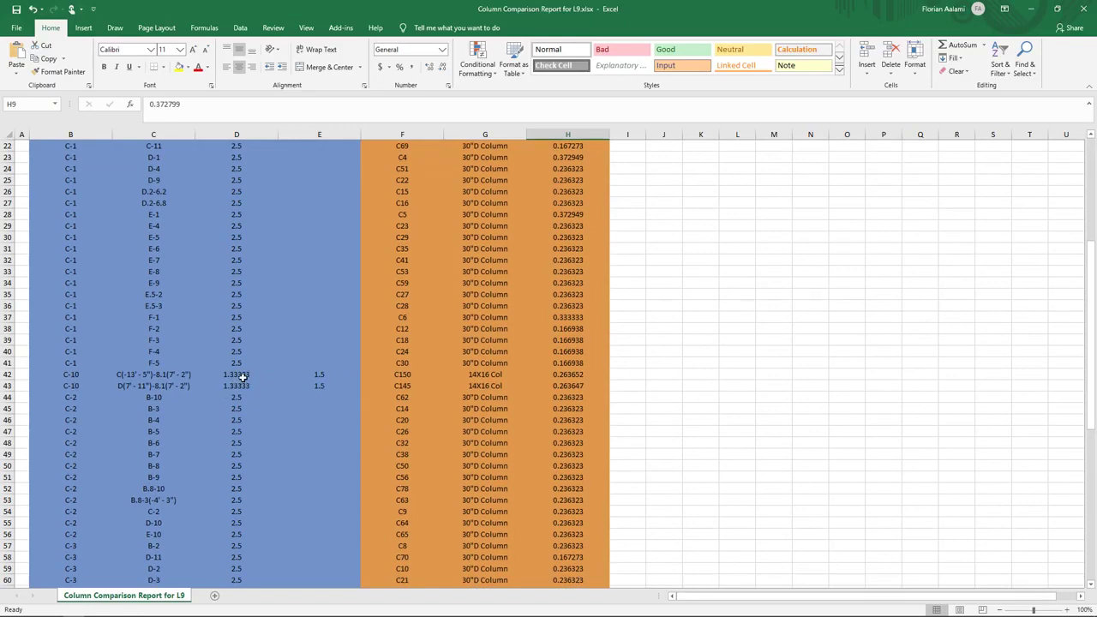
pyautogui.click(242, 377)
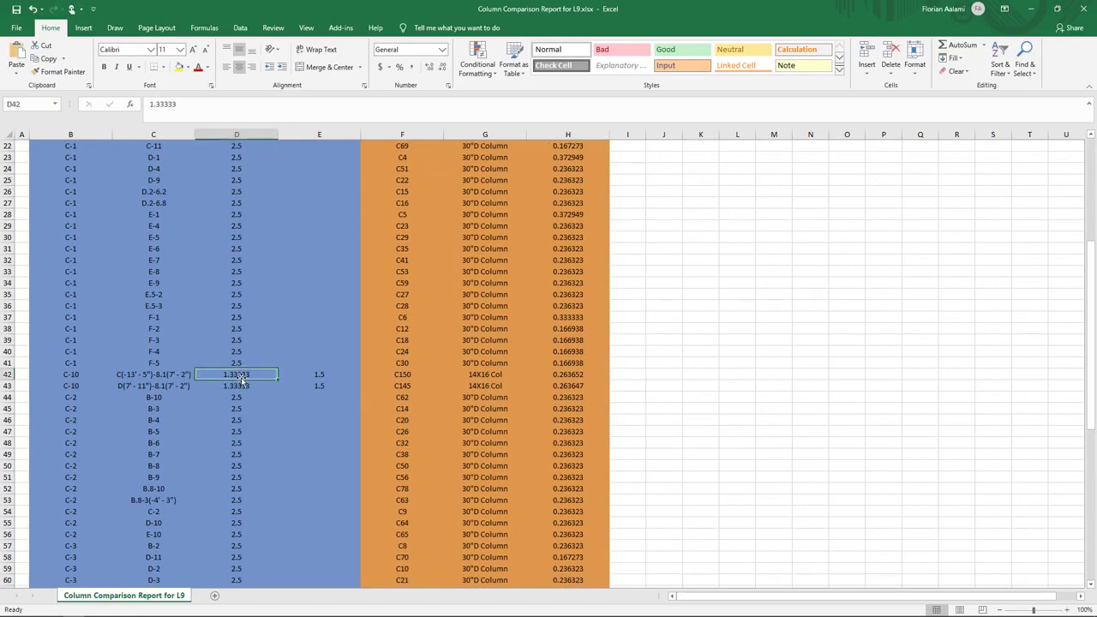
pyautogui.click(4, 374)
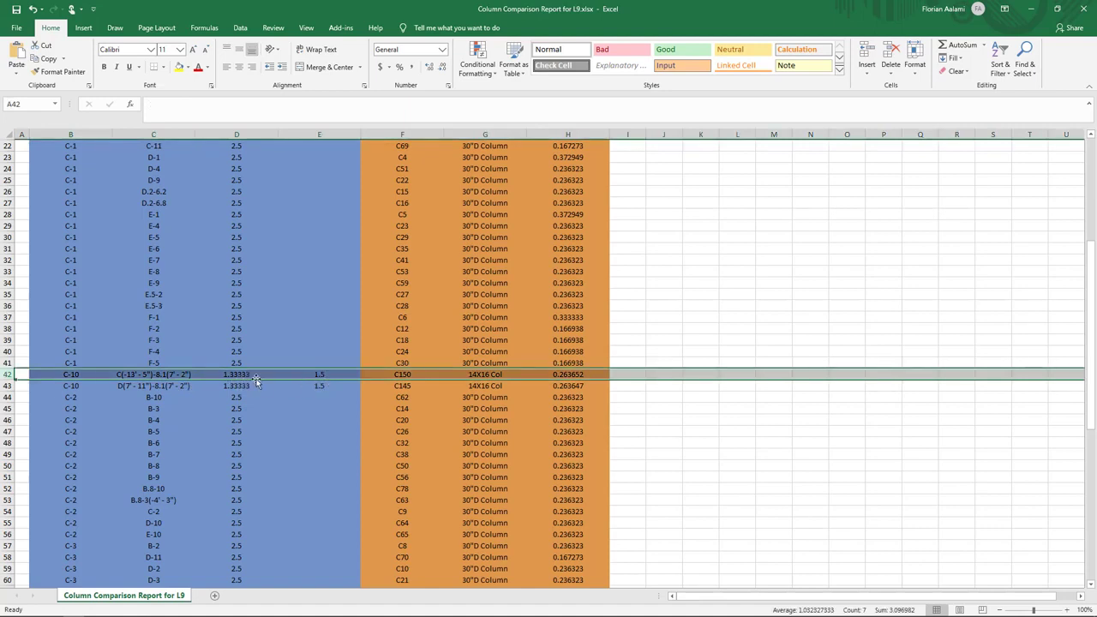
pyautogui.click(481, 378)
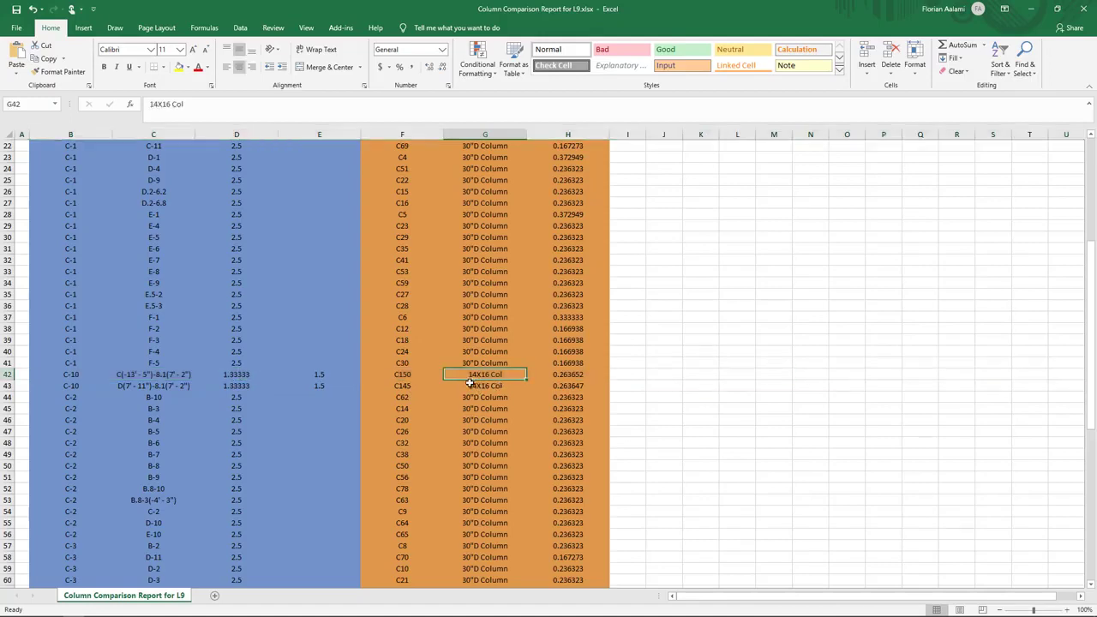